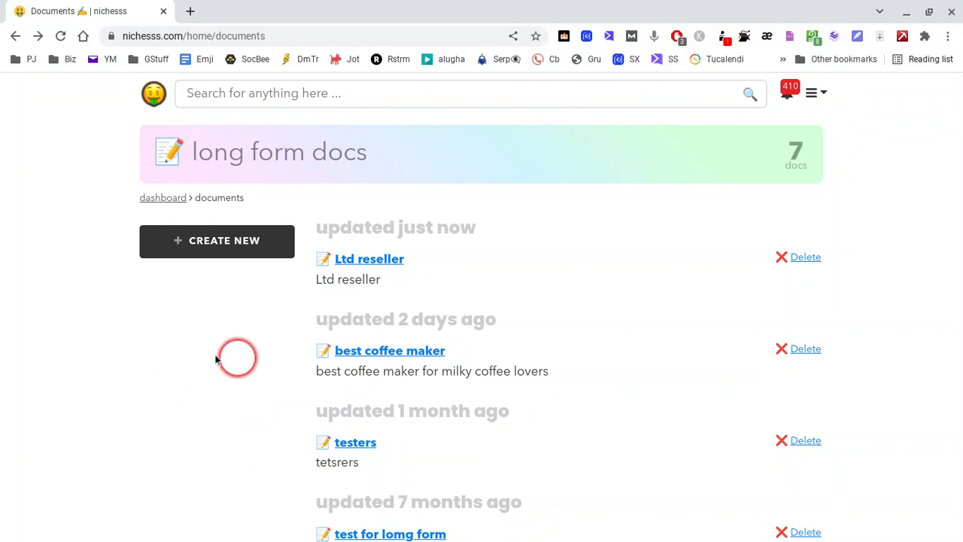
- Open the "Ltd reseller" document and look at the Autowrite example commands
click(384, 259)
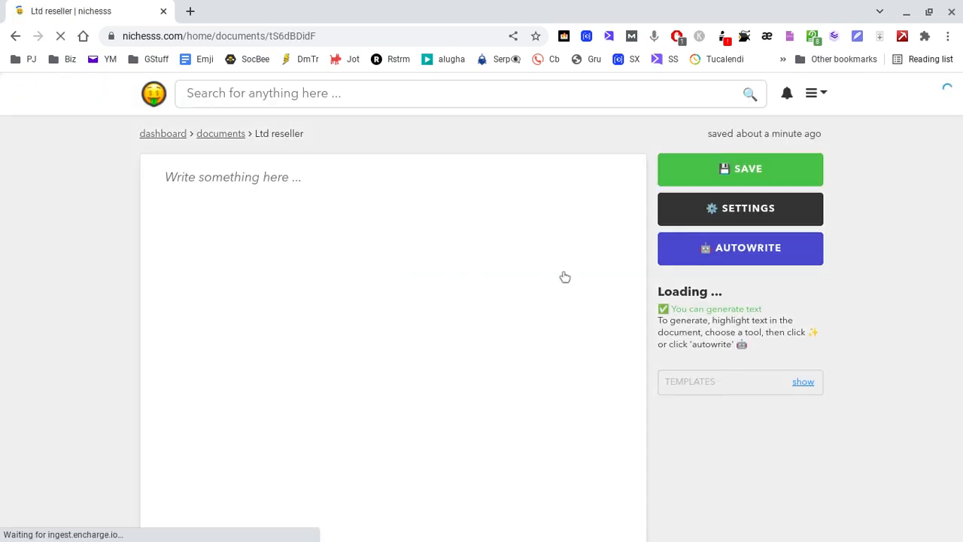
click(282, 185)
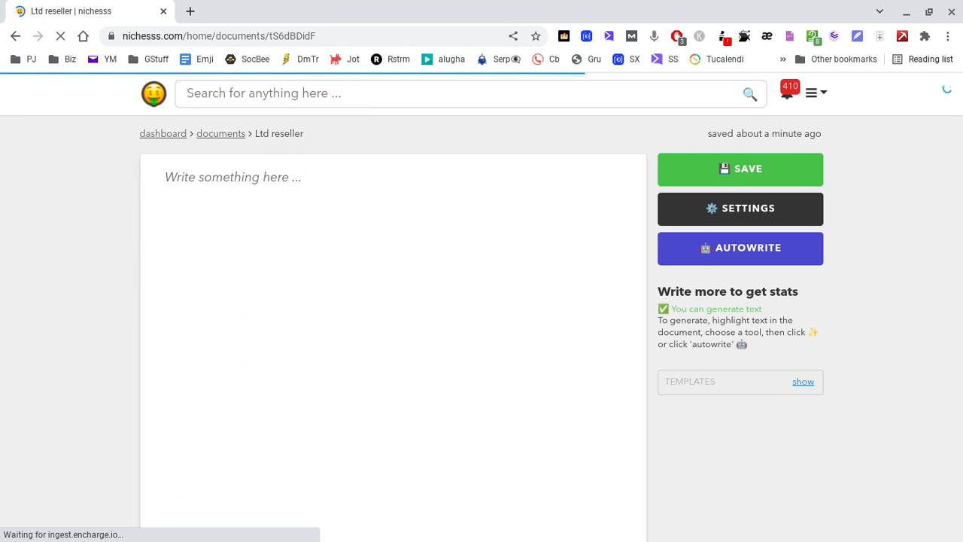
click(727, 250)
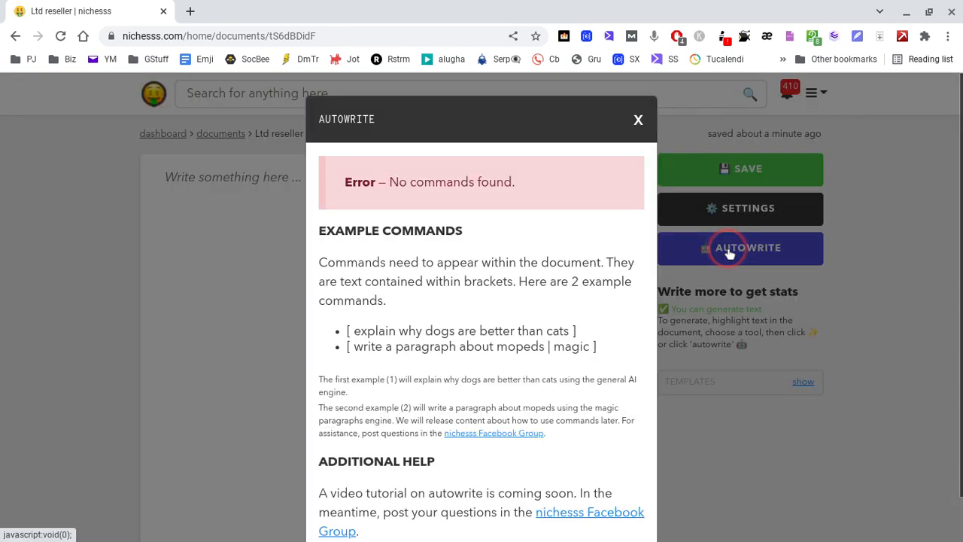
click(674, 174)
click(640, 123)
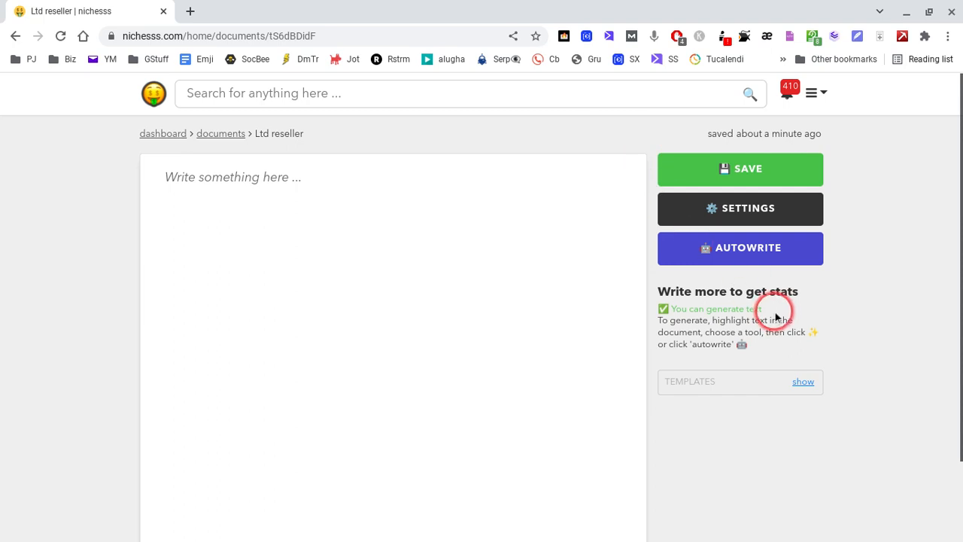
- Show the templates, copy the Blog Post template and paste it into the empty document
click(797, 389)
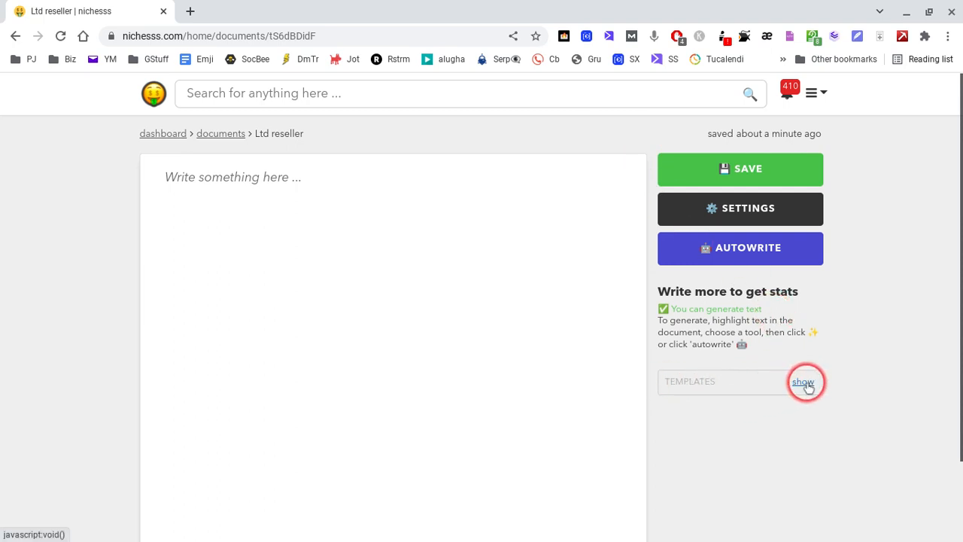
click(810, 382)
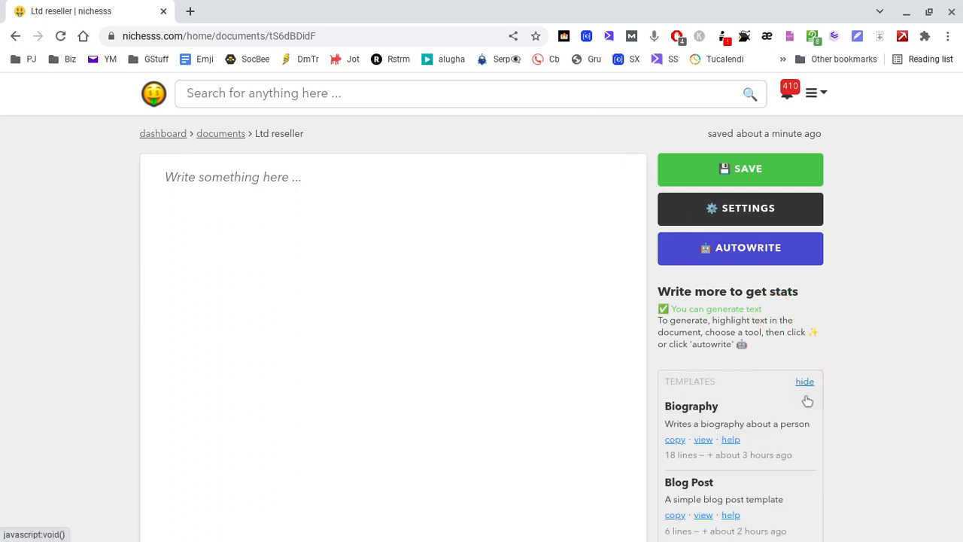
click(804, 423)
scroll(804, 425, down, 1)
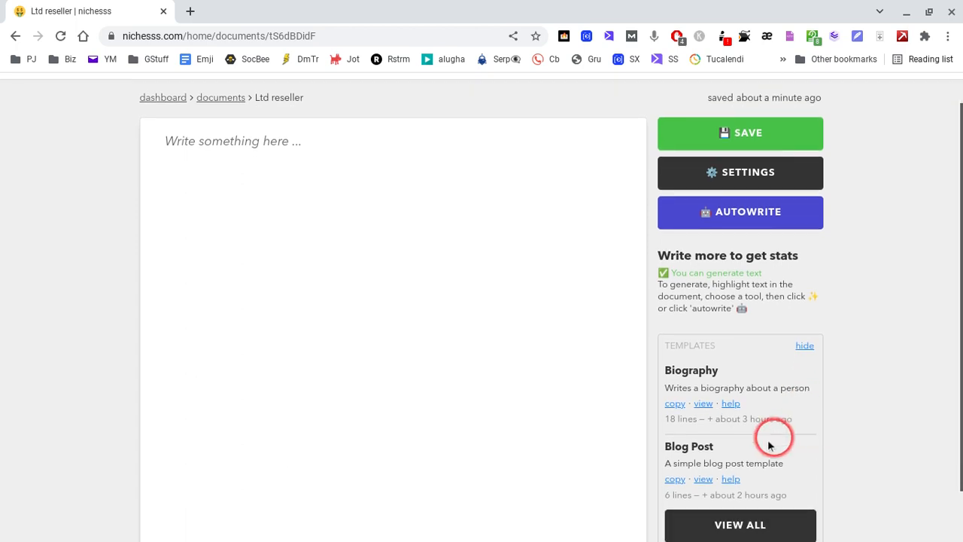
click(677, 480)
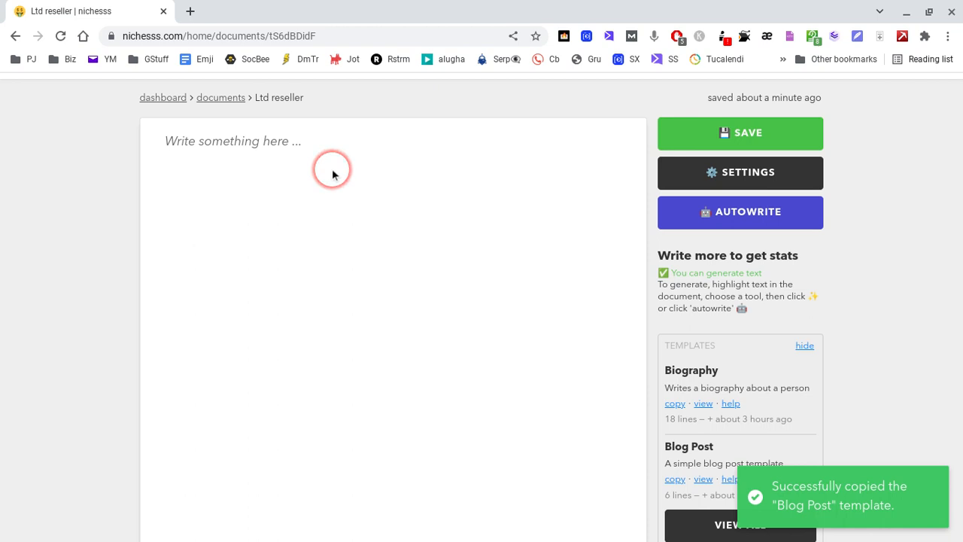
click(306, 148)
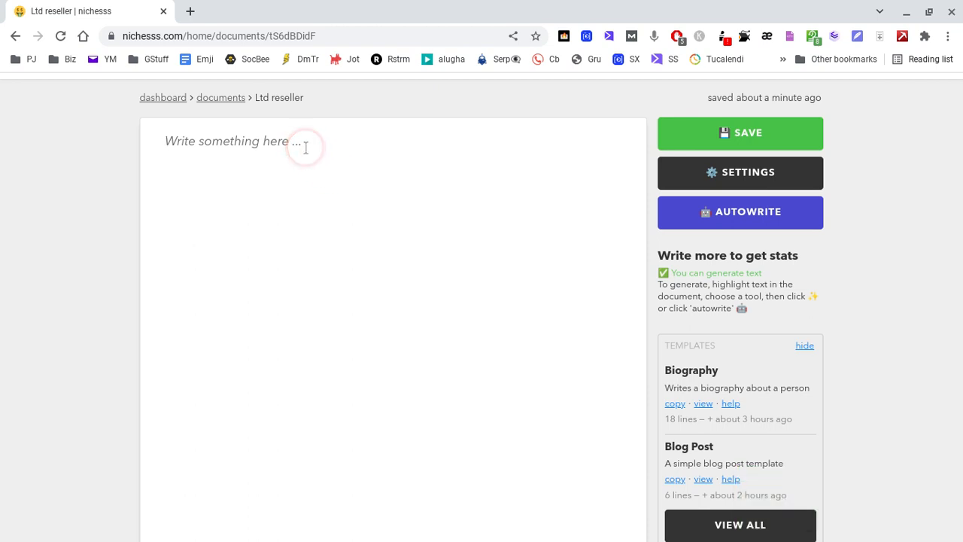
key(ctrl+v)
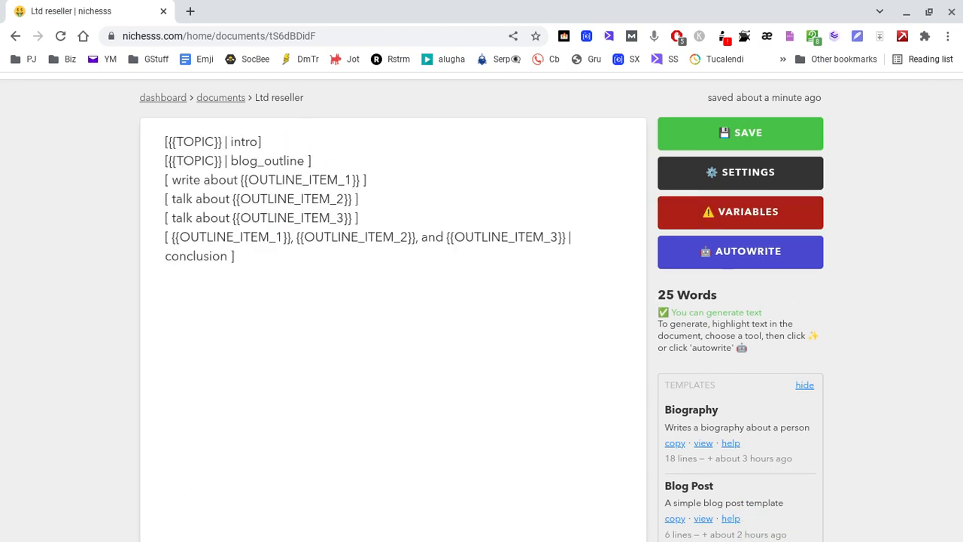
click(207, 155)
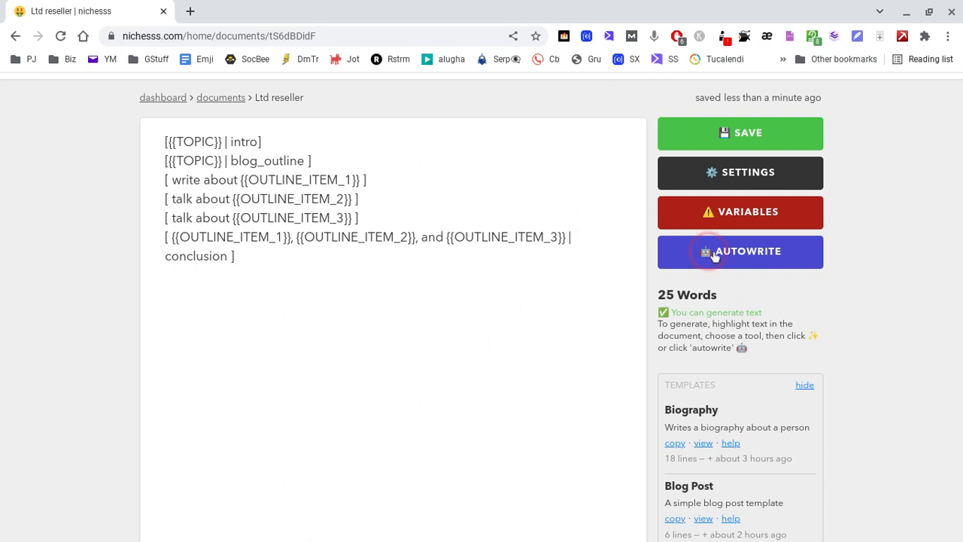
- Start replacing the document's variables and set TOPIC to "Holiday in Blackpool UK"
click(756, 258)
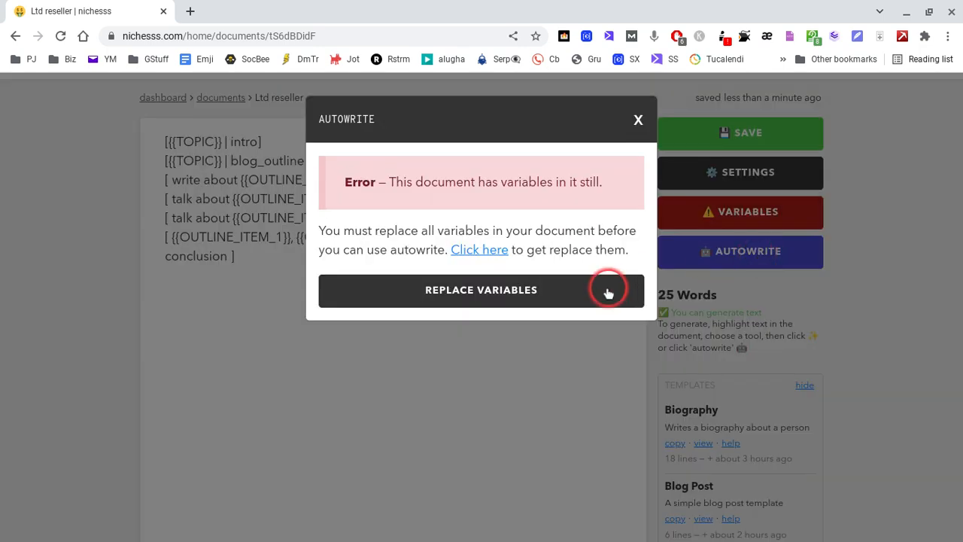
click(529, 293)
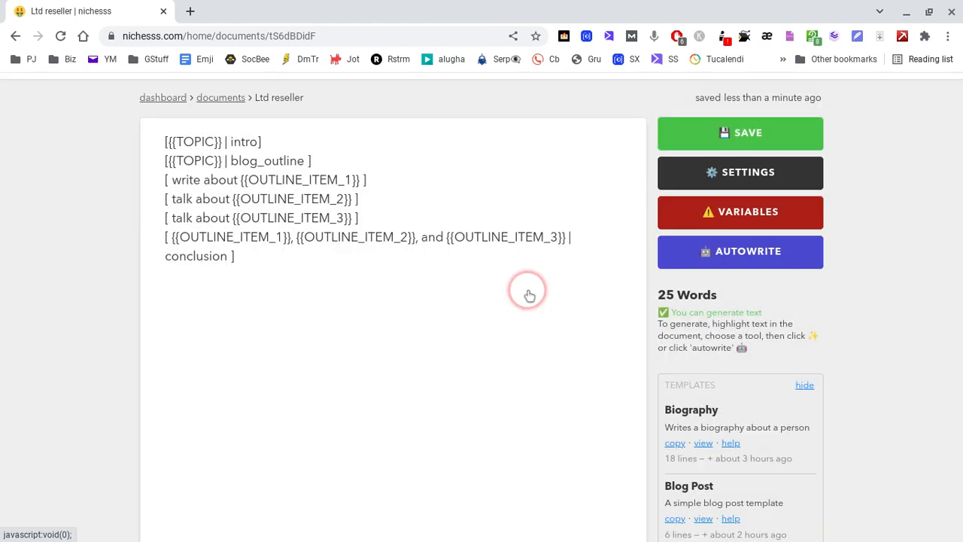
click(386, 272)
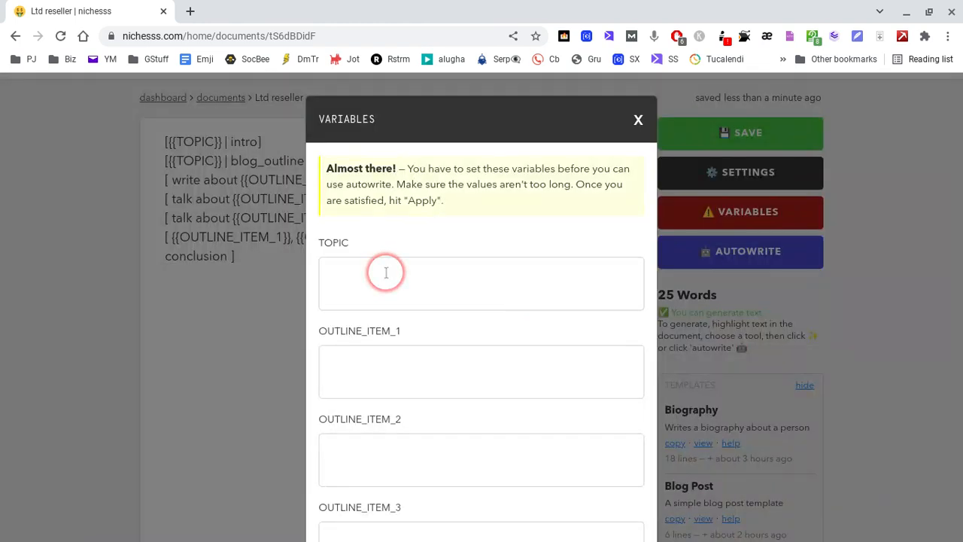
click(386, 272)
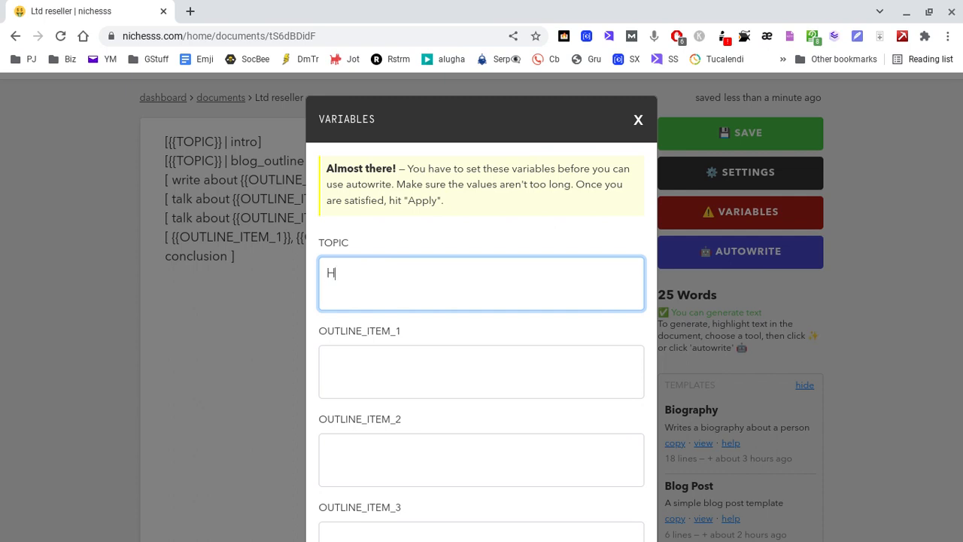
text(Holiday in Blackpool UK)
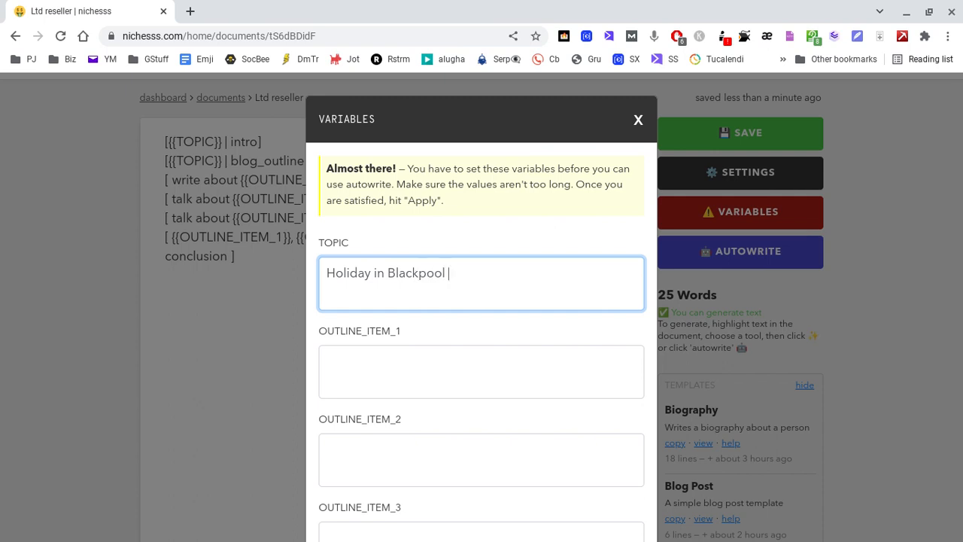
- Set OUTLINE_ITEM_1 to "What is the attraction of going on holiday to Blackpool uk?"
click(378, 369)
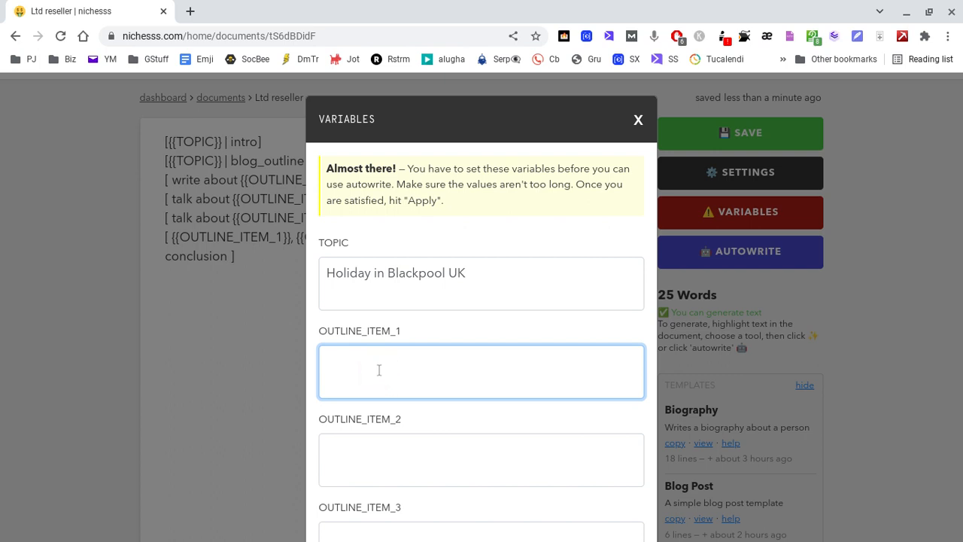
text(What is the attract)
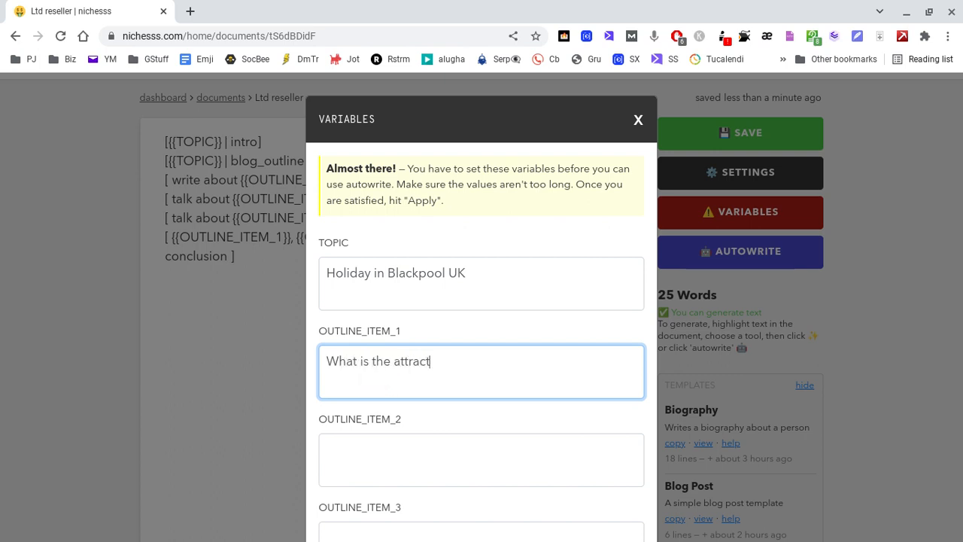
text(ion of going on j)
key(BackSpace)
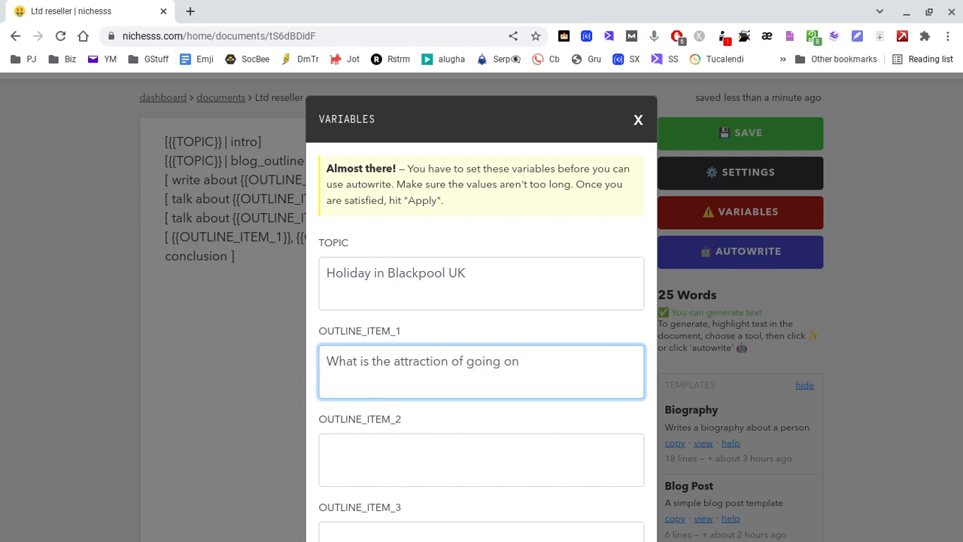
text(holiday to Bla)
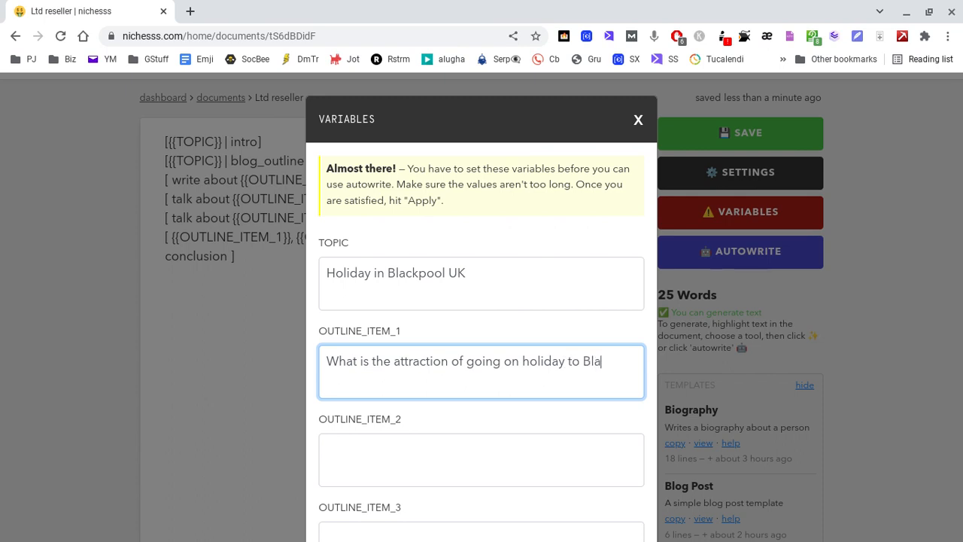
text(ckpool uk?)
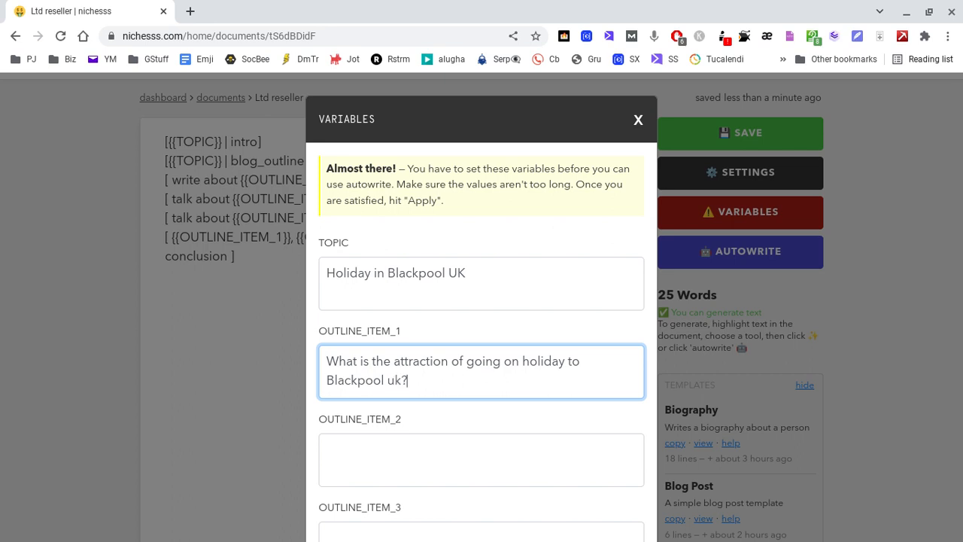
- Set OUTLINE_ITEM_2 to "What is there to do in Blackpool for a family holiday?"
click(409, 445)
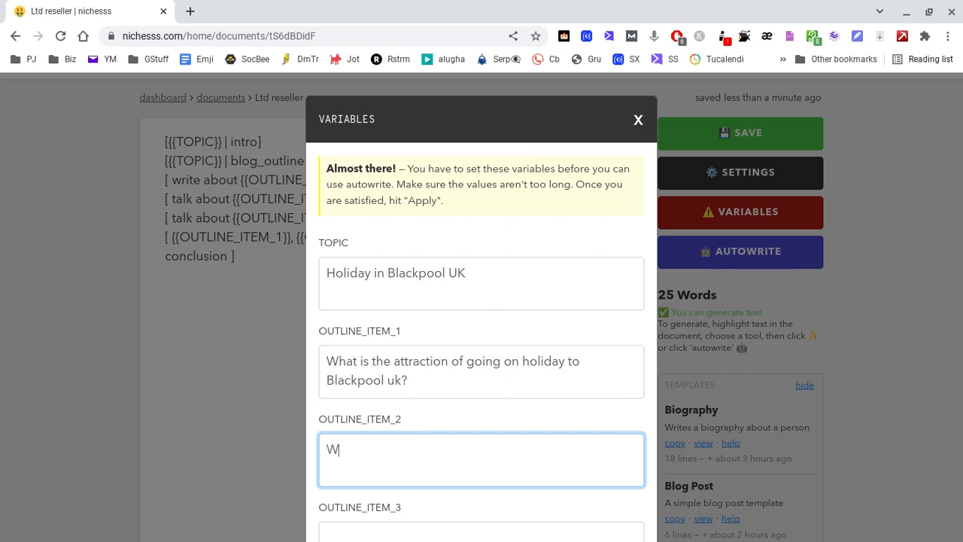
text(hat is there to do in Bl)
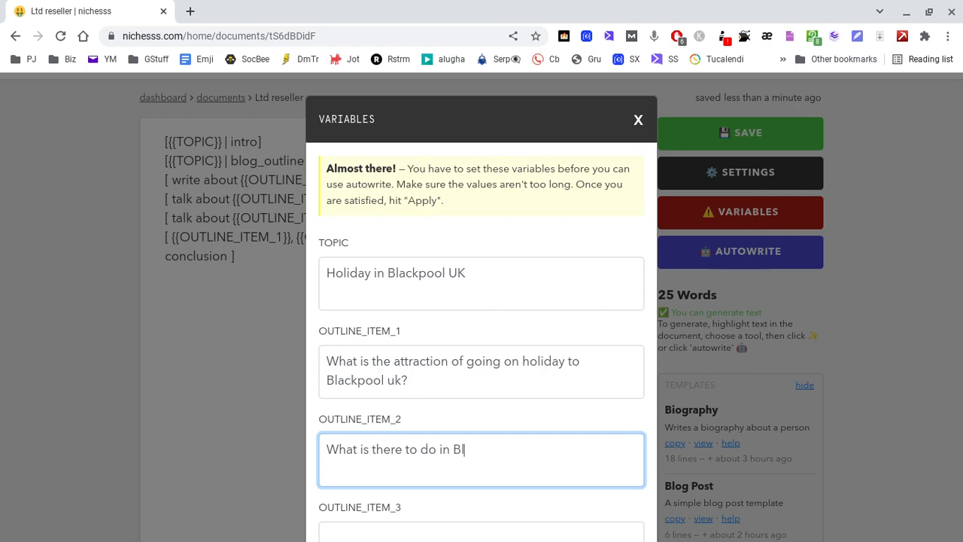
text(ackpool for a family)
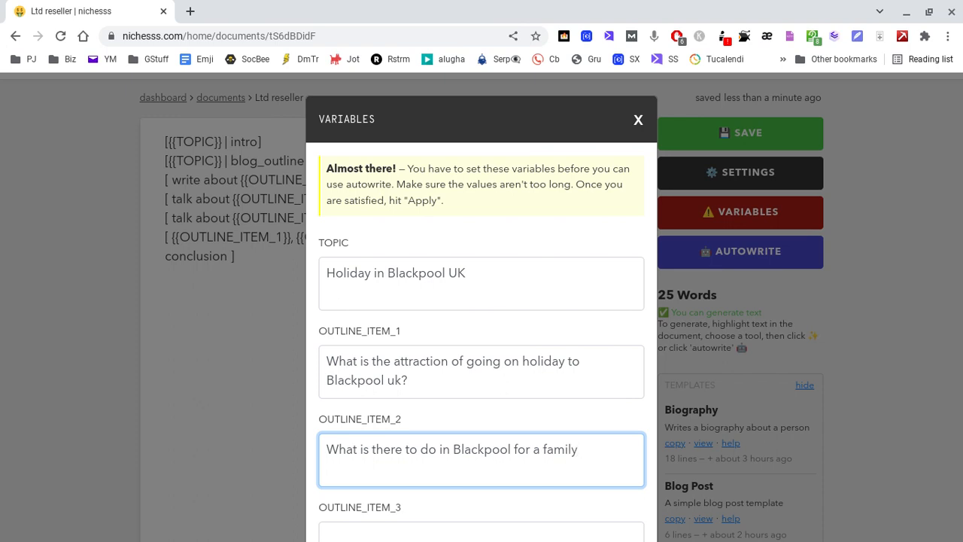
text( holiday?)
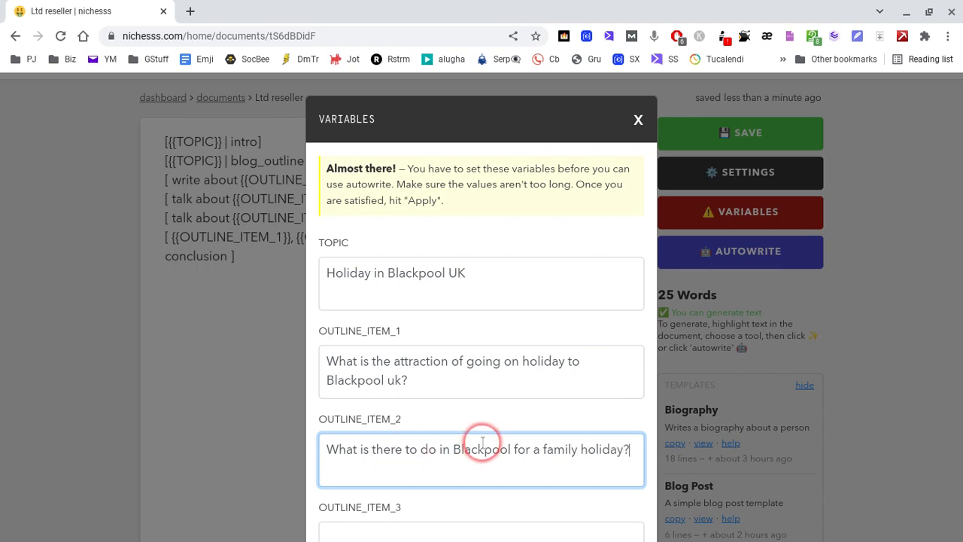
- Set OUTLINE_ITEM_3 to "What is there to do for a couples romantic holiday weekend break in Blackpool UK?" and apply the variables
scroll(484, 437, down, 2)
click(448, 426)
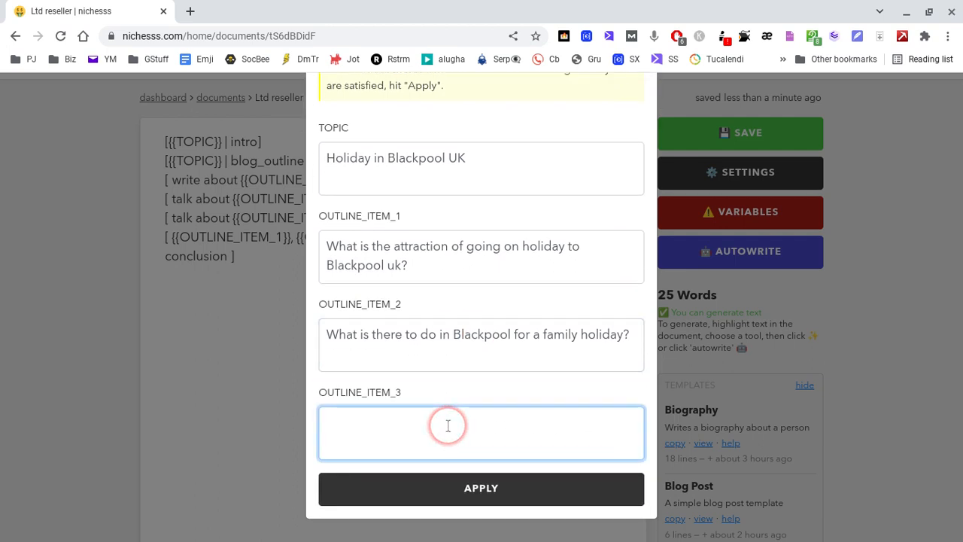
text(What is there)
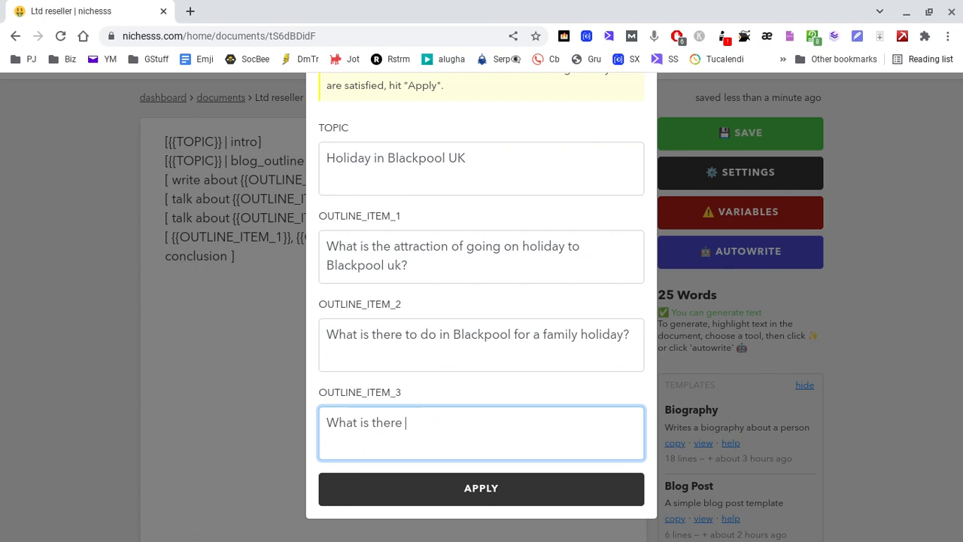
text( to do )
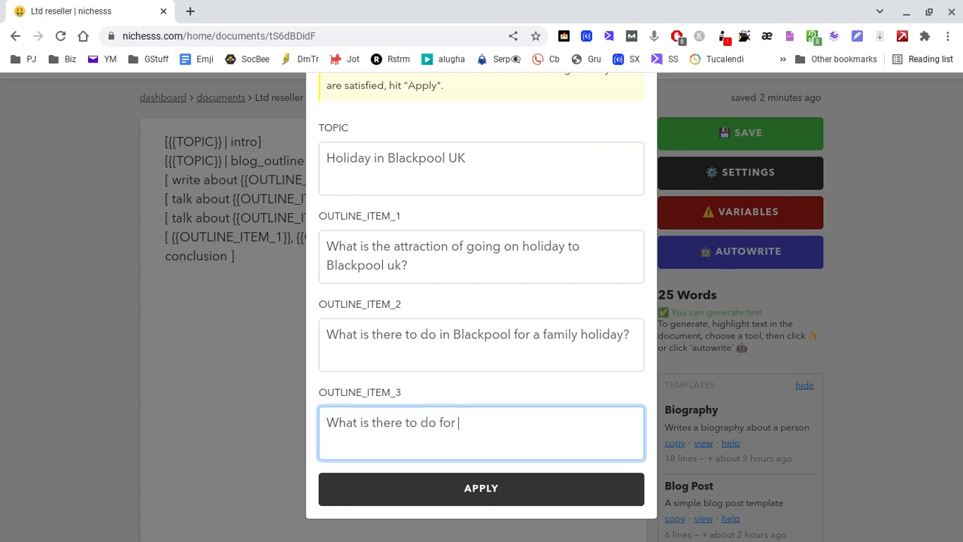
text(for a couples romantic)
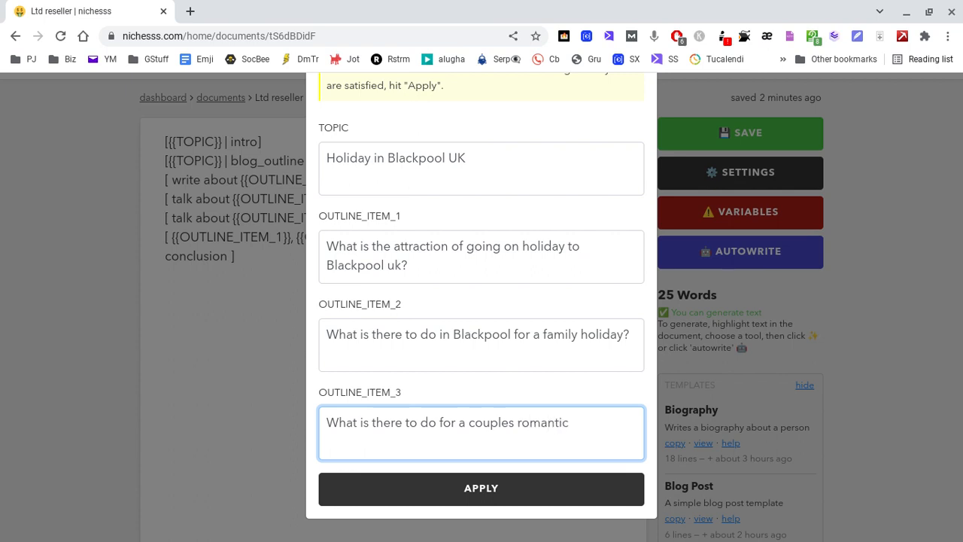
text( hioliday weekend b)
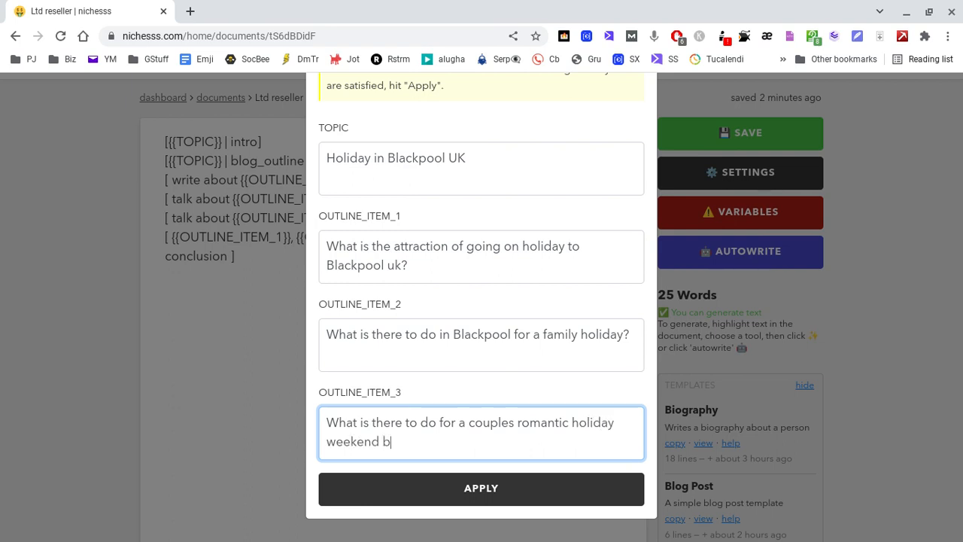
text(reak in Blackpool UK?)
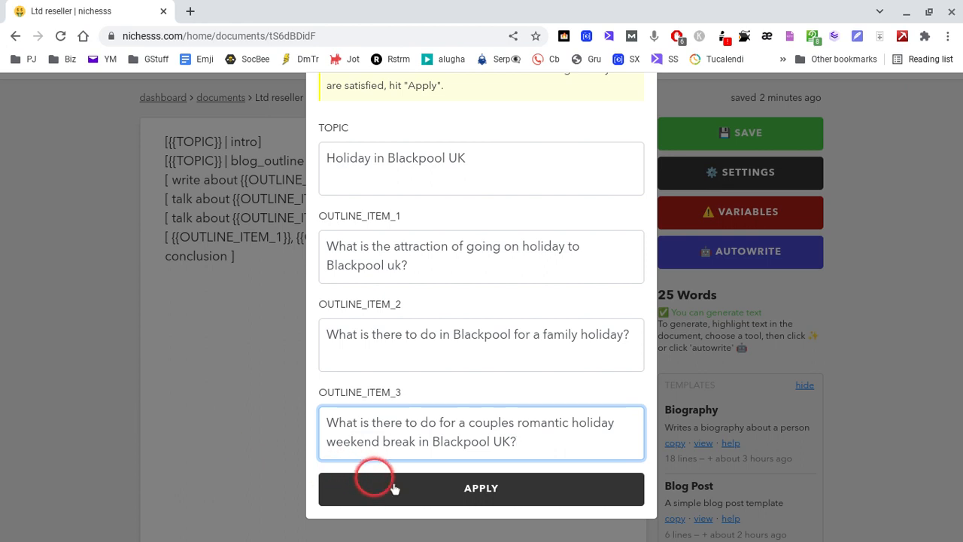
click(482, 493)
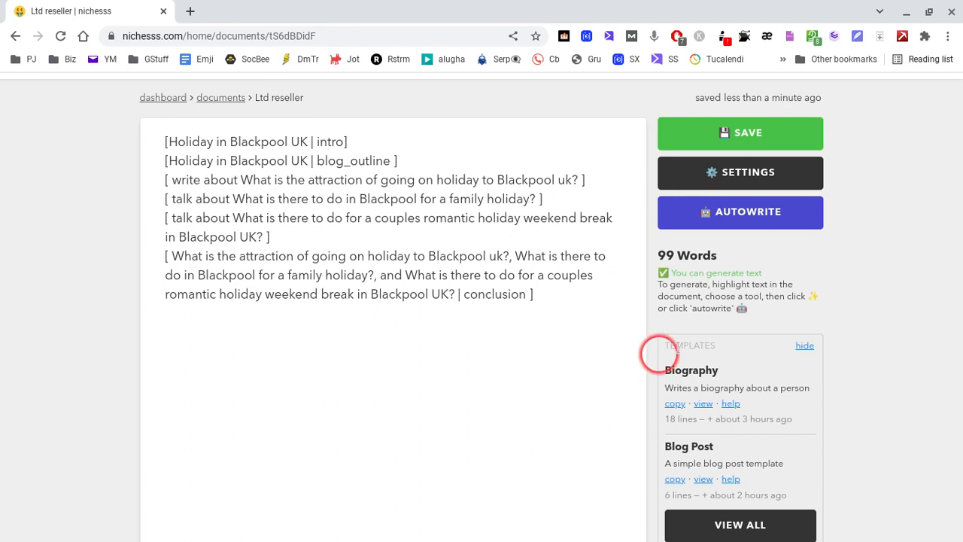
- Run Autowrite on the filled-in blog post commands and review the generated text
click(755, 218)
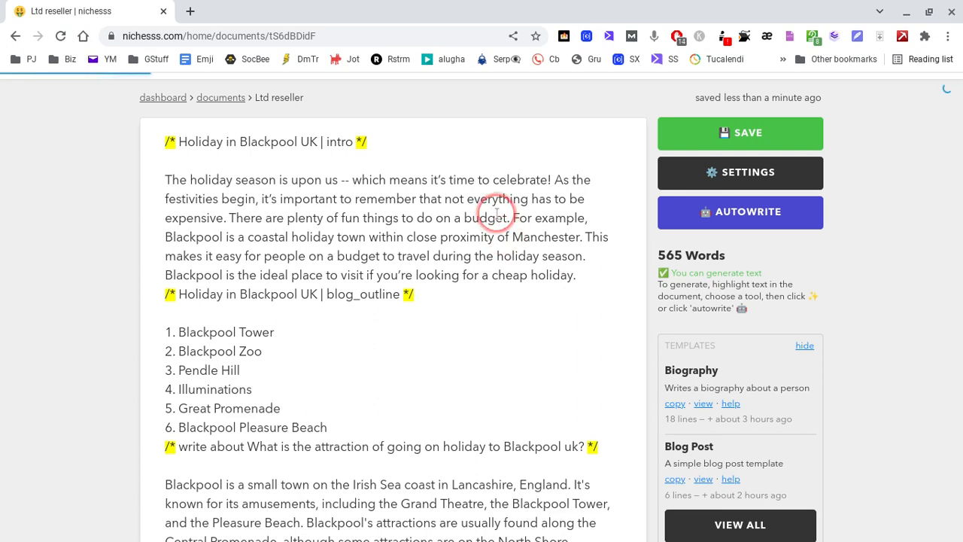
scroll(427, 230, down, 2)
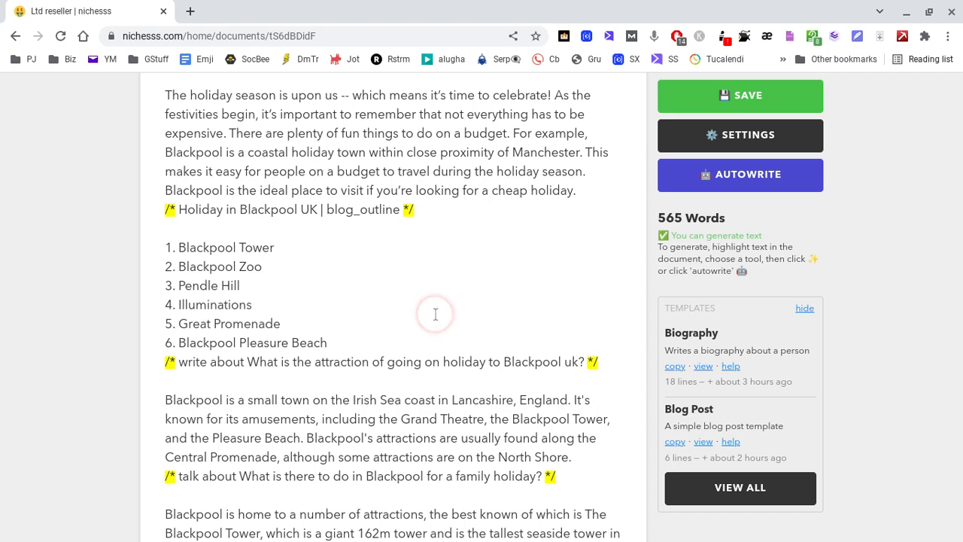
scroll(435, 314, down, 2)
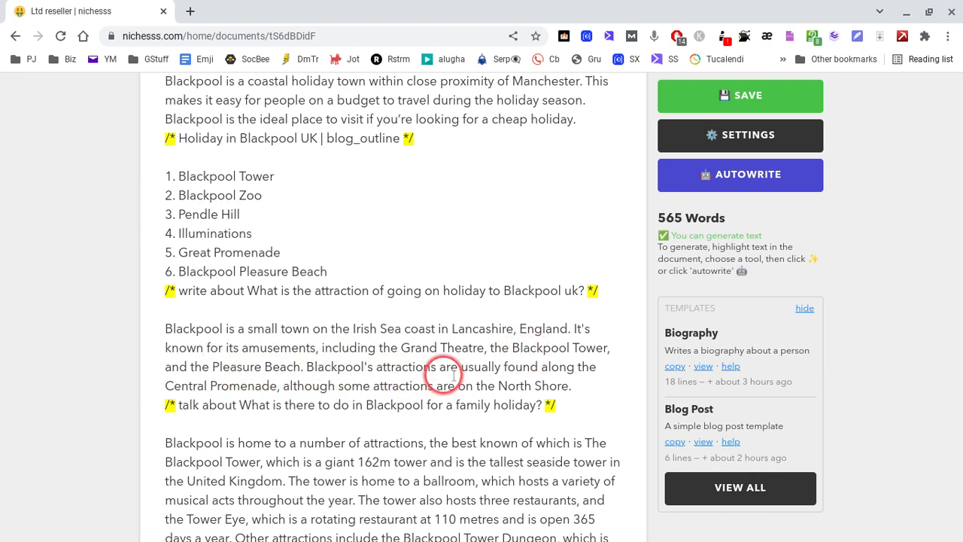
- Expand the generated paragraph answering "What is the attraction of going on holiday to Blackpool uk?" with the Expander tool
scroll(625, 369, down, 3)
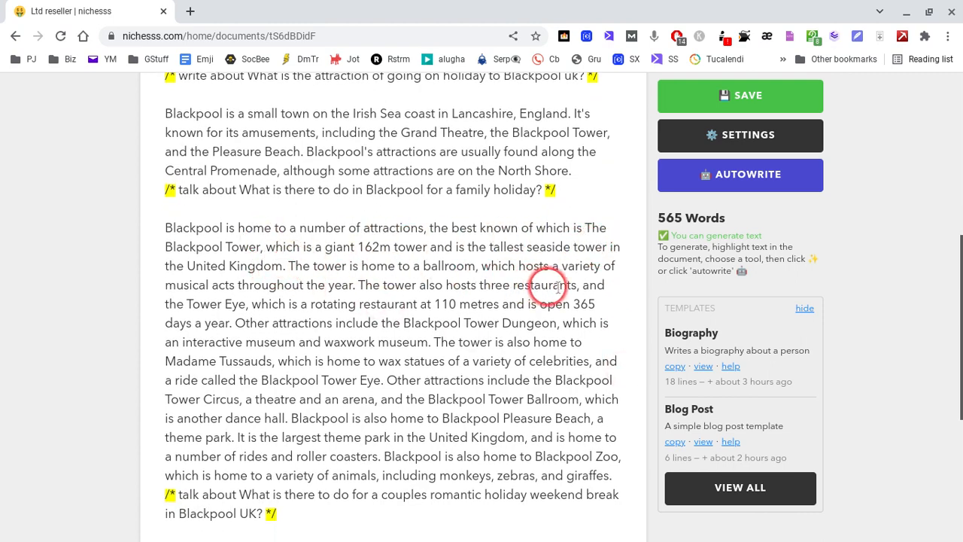
scroll(579, 288, down, 4)
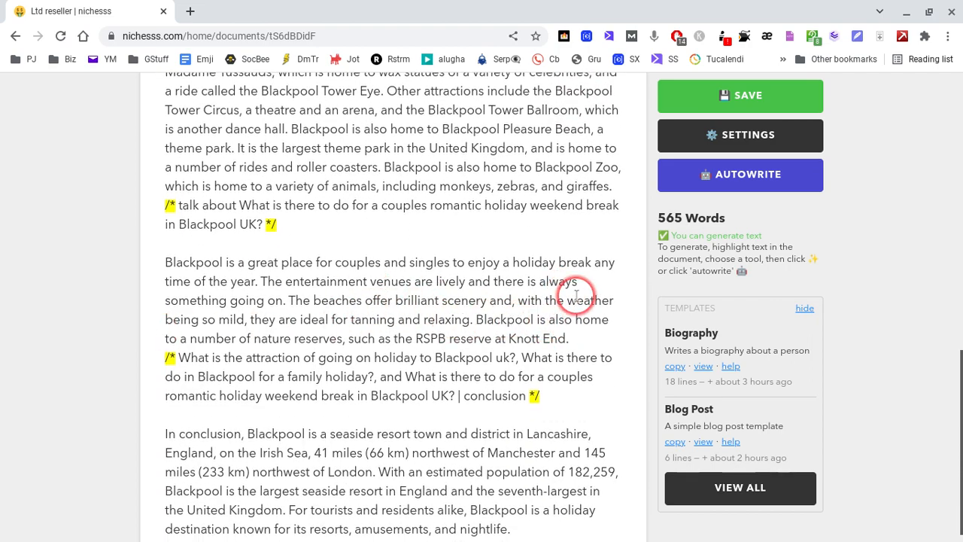
scroll(577, 293, down, 1)
click(561, 376)
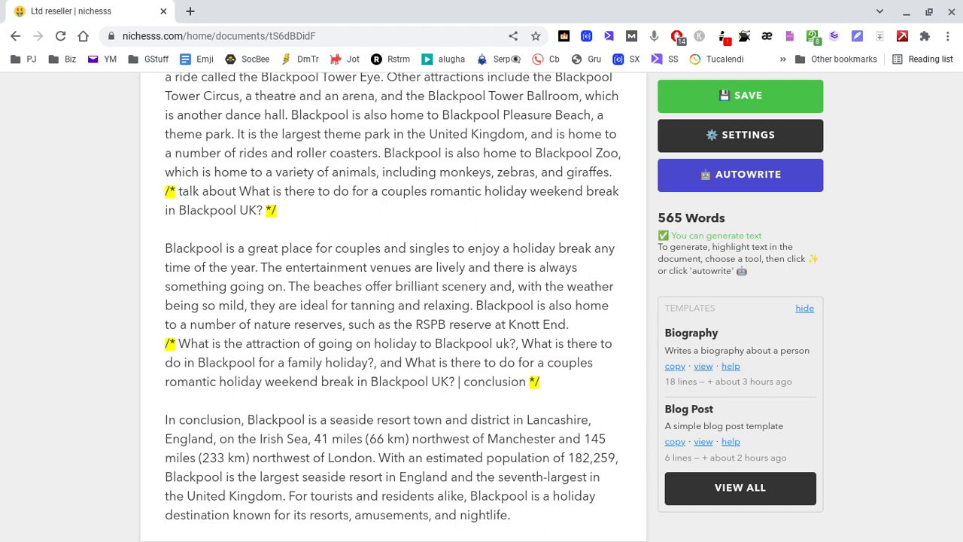
scroll(391, 300, up, 6)
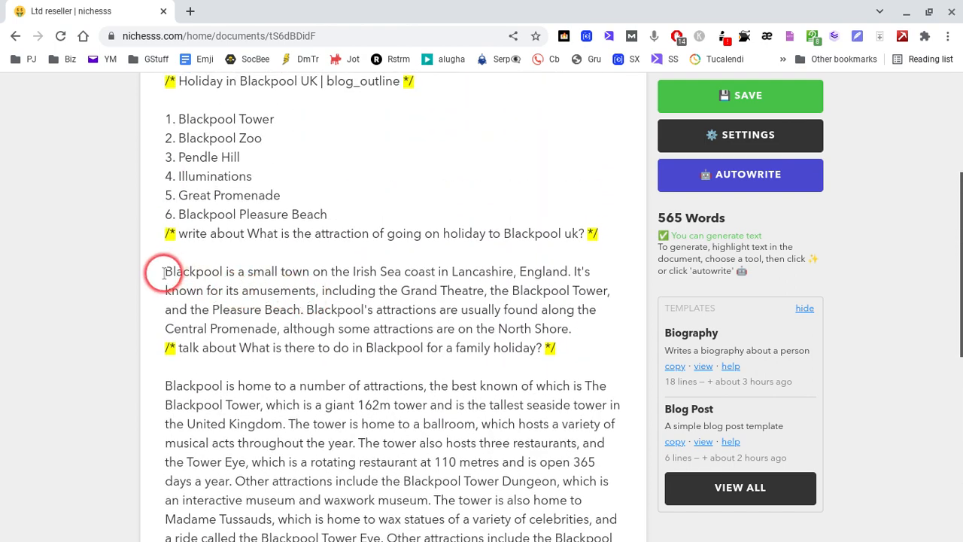
drag(164, 272, 587, 326)
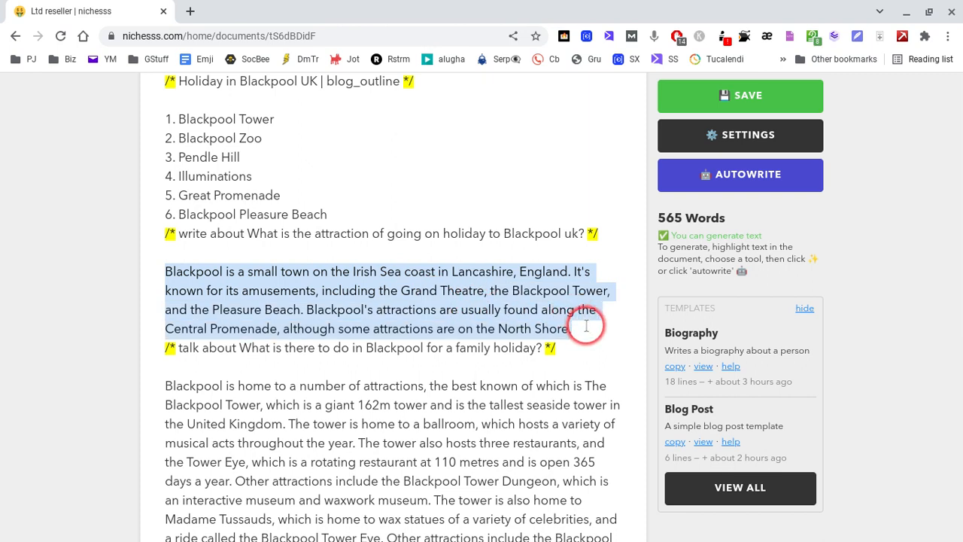
click(413, 216)
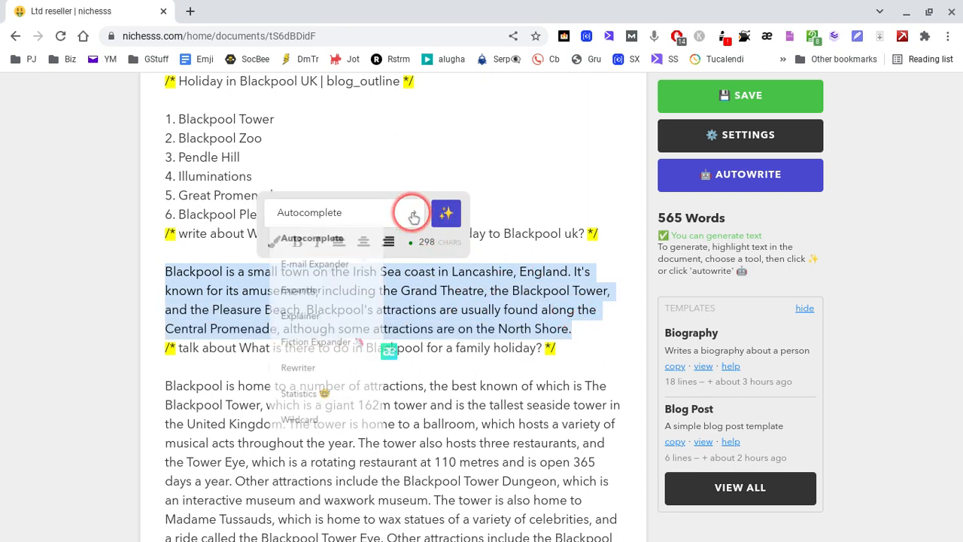
click(312, 304)
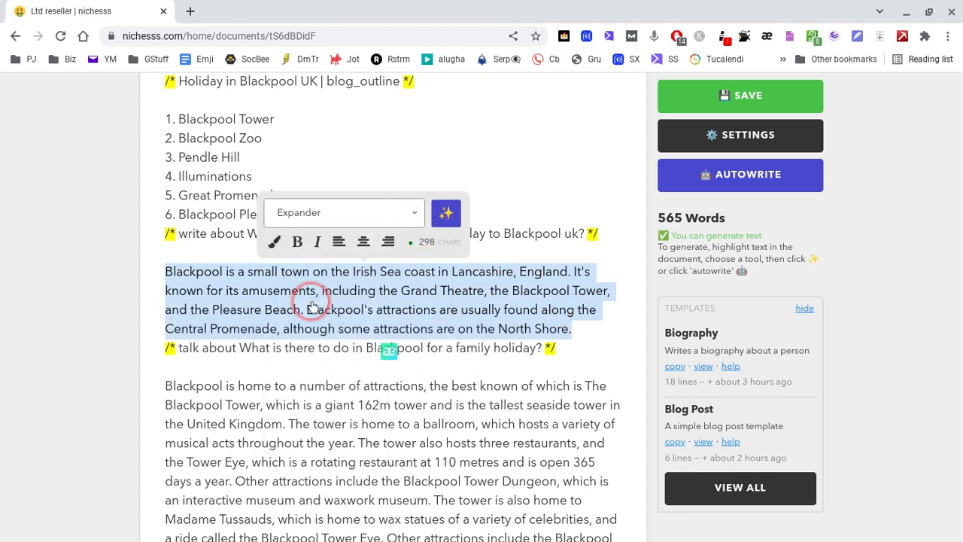
click(444, 213)
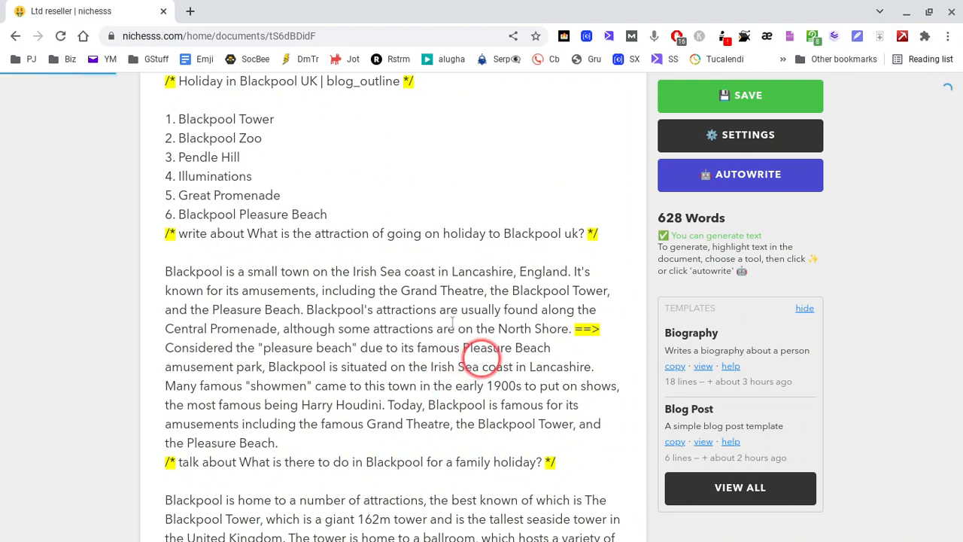
- Insert a blank line after the "Blackpool Tower" outline item and run the Expander tool on that item's text
click(285, 119)
key(Return)
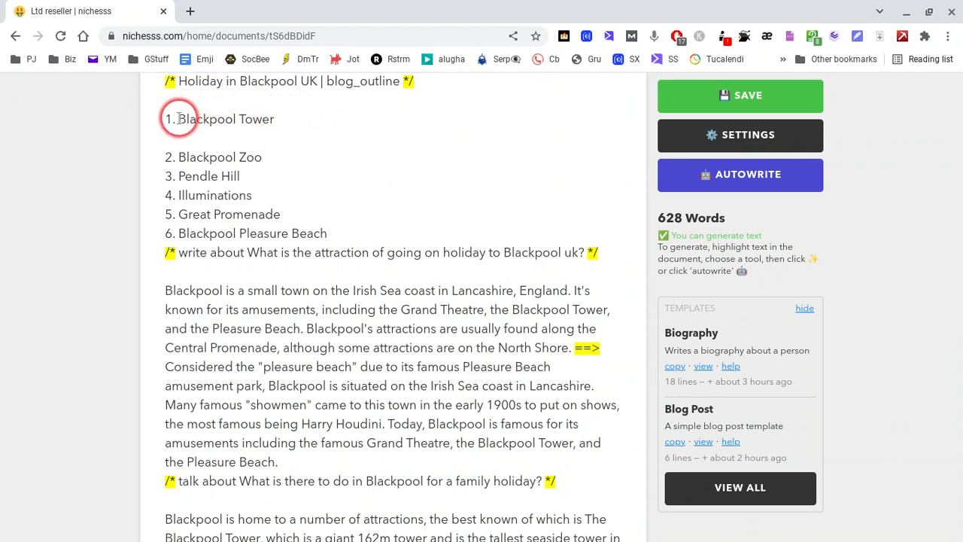
drag(176, 118, 279, 119)
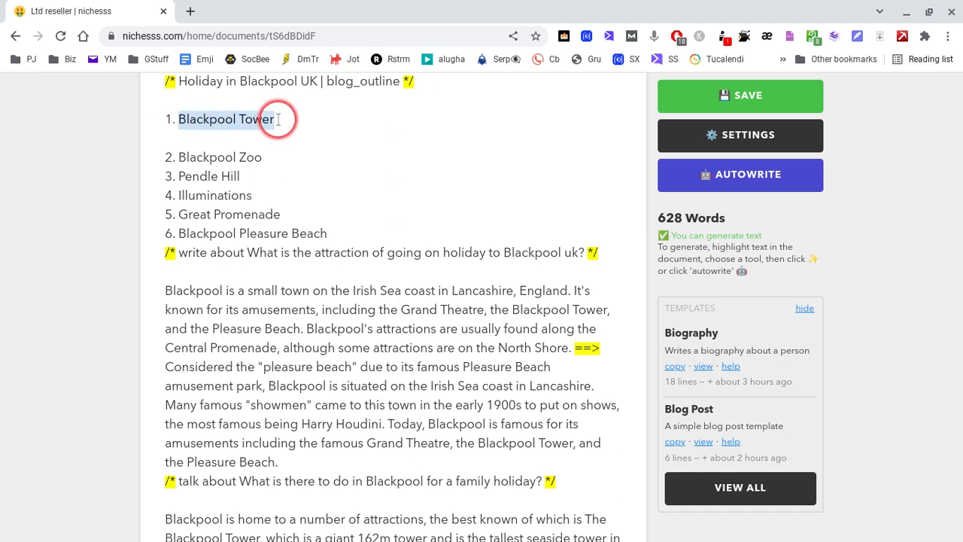
scroll(279, 114, up, 1)
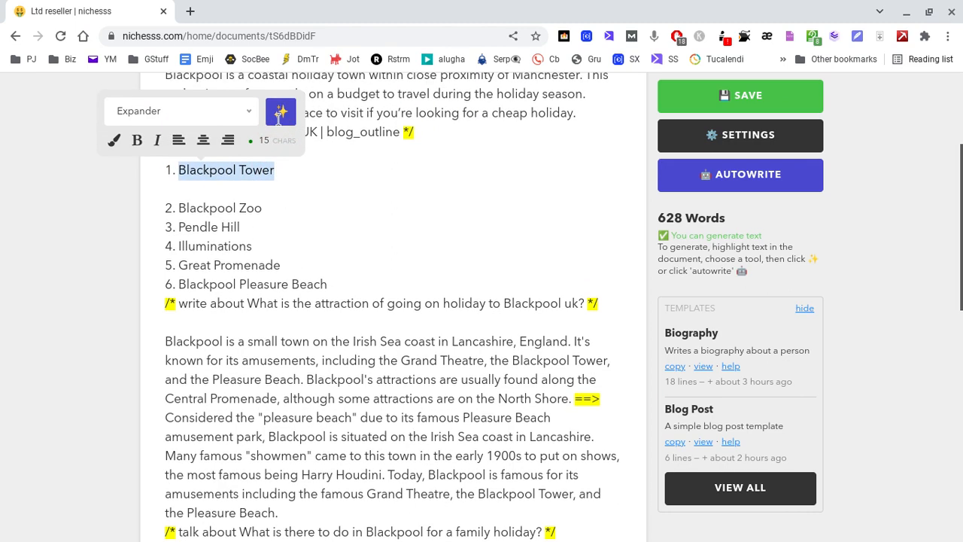
click(280, 113)
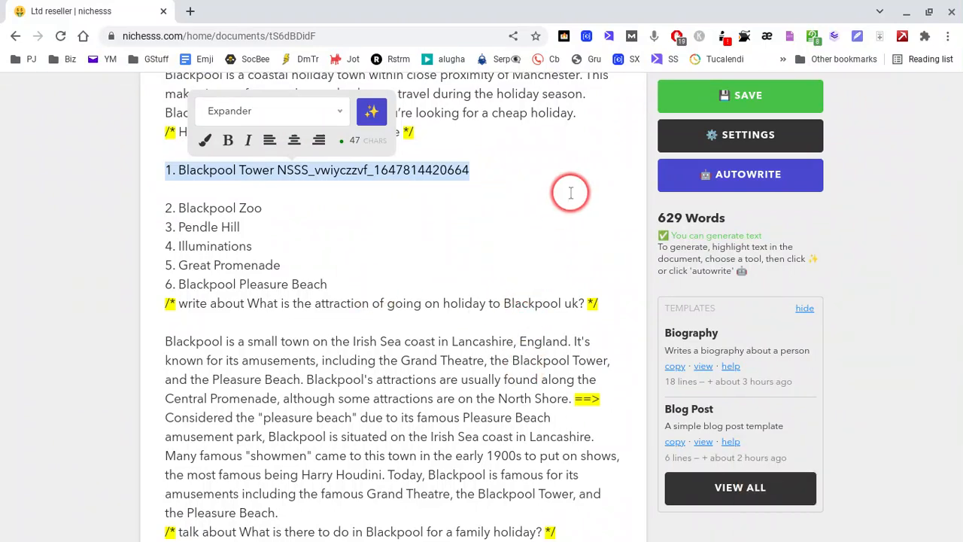
scroll(576, 192, down, 3)
scroll(564, 184, up, 5)
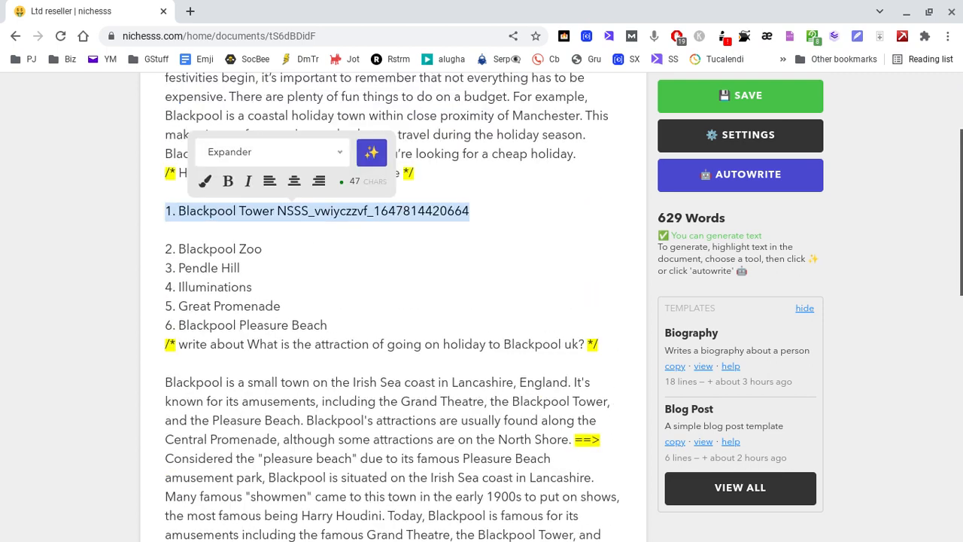
click(556, 178)
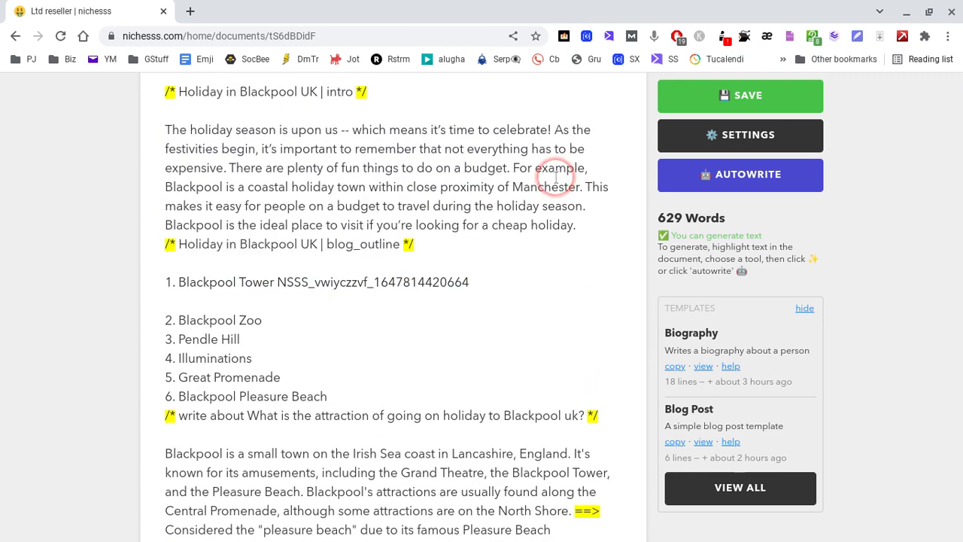